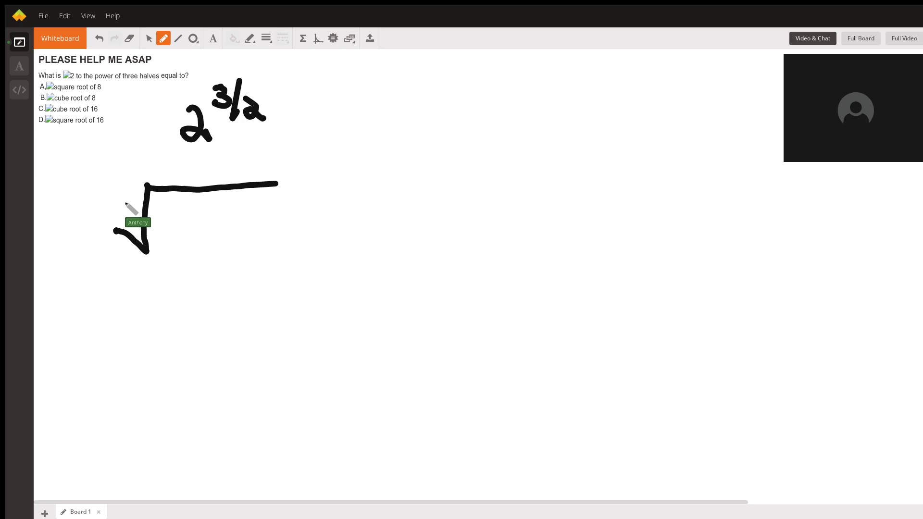
Write root index 2 and 2³ under the radical, followed by an equals sign
drag(120, 201, 141, 213)
drag(175, 216, 208, 242)
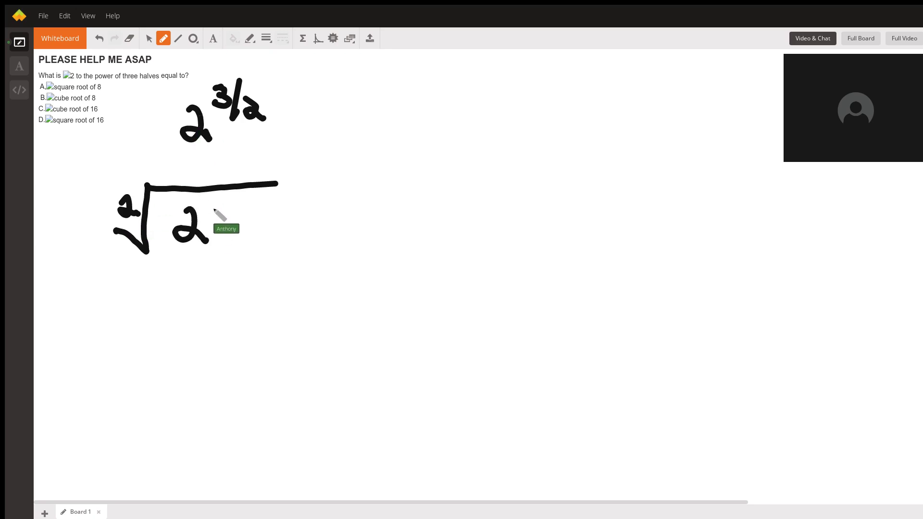
drag(211, 194, 218, 216)
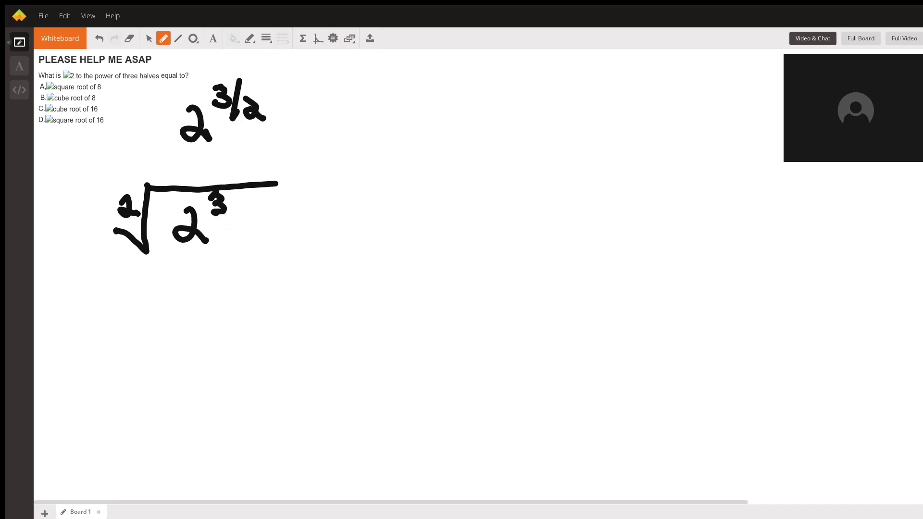
mouse_move(290, 207)
mouse_down()
mouse_move(313, 213)
mouse_move(445, 182)
mouse_move(403, 227)
mouse_up()
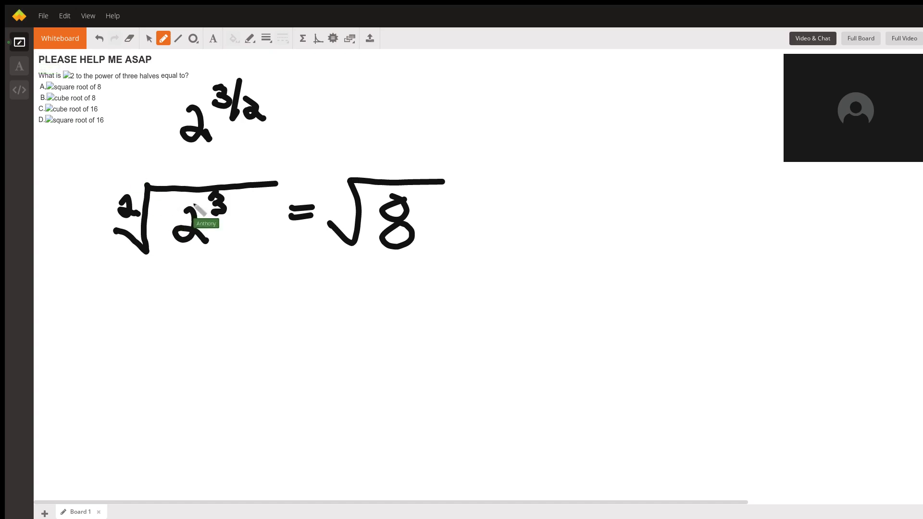
Handwrite 2 with exponent 4/3 below, then the cube-root sign after the equals
drag(173, 276, 196, 294)
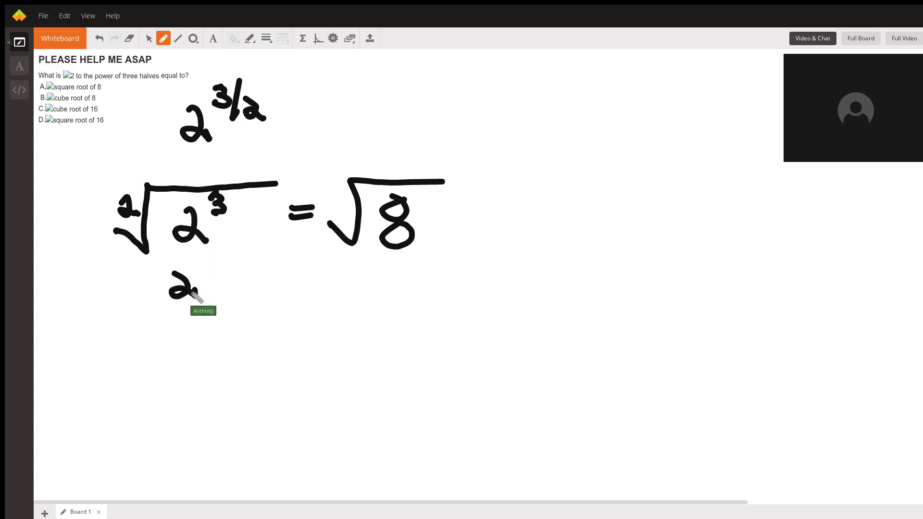
mouse_move(199, 258)
mouse_down()
mouse_move(211, 282)
mouse_move(280, 278)
mouse_move(278, 290)
mouse_up()
mouse_move(420, 278)
mouse_down()
mouse_move(309, 303)
mouse_move(297, 294)
mouse_move(366, 312)
mouse_move(395, 296)
mouse_move(388, 311)
mouse_up()
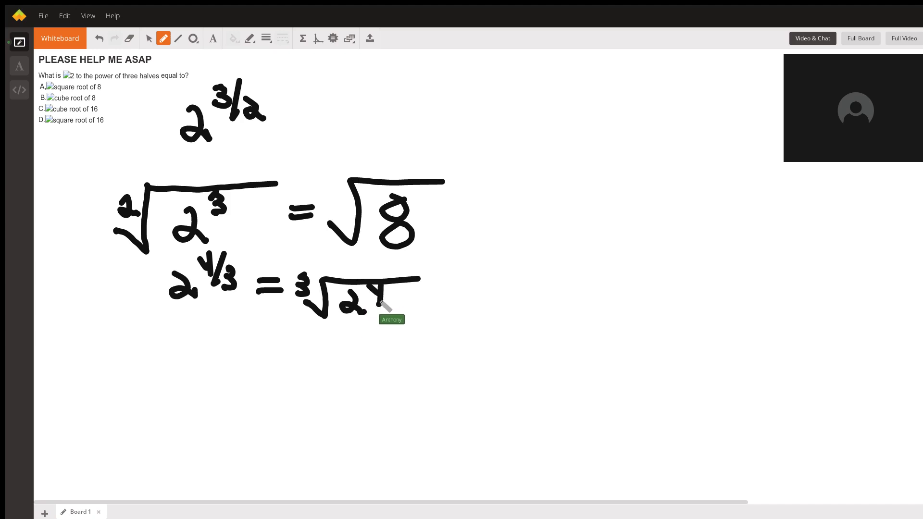